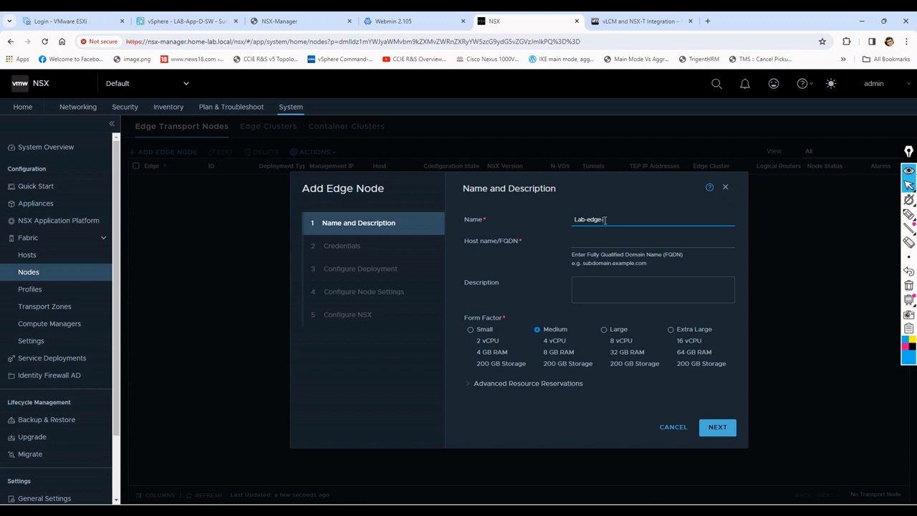
Step: Complete the edge node's name as Lab-edge-node and copy the host name edgenode.home-lab.local from the Webmin reverse address records
text(node)
click(587, 243)
click(413, 24)
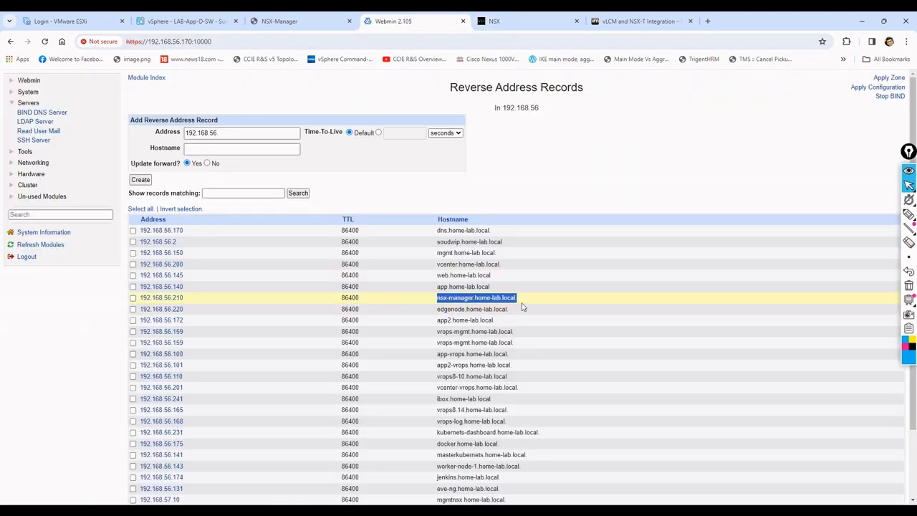
drag(521, 313, 428, 316)
key(ctrl+c)
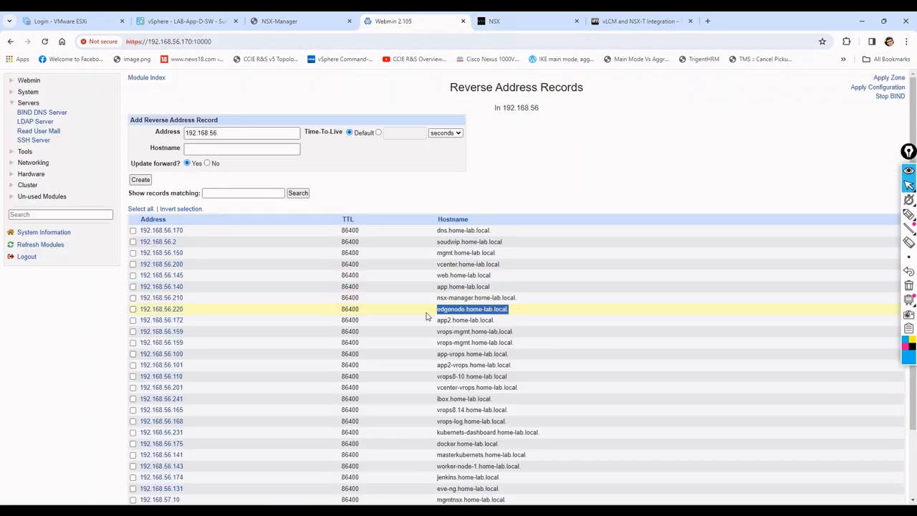
Step: Back in NSX, set the host name to edgenode.home-lab.local, choose the Small form factor and proceed to the credentials
click(536, 21)
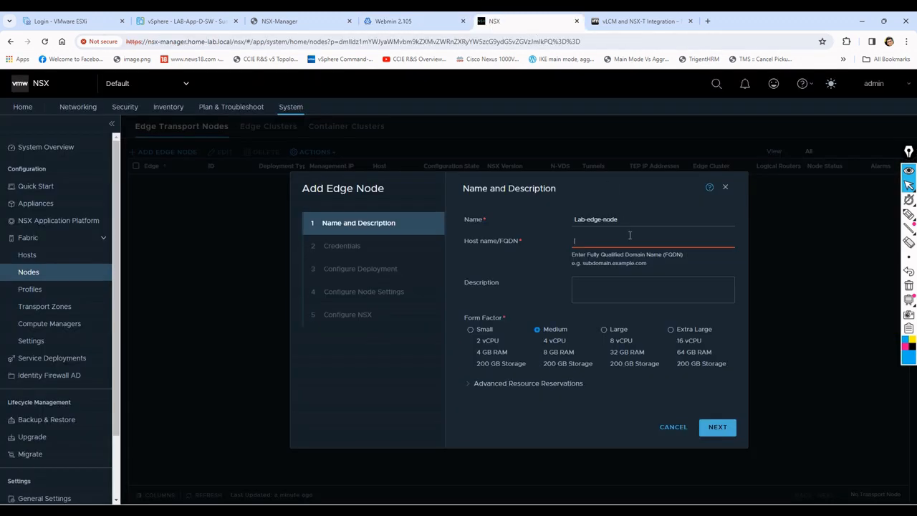
key(ctrl+v)
key(Home)
key(Delete)
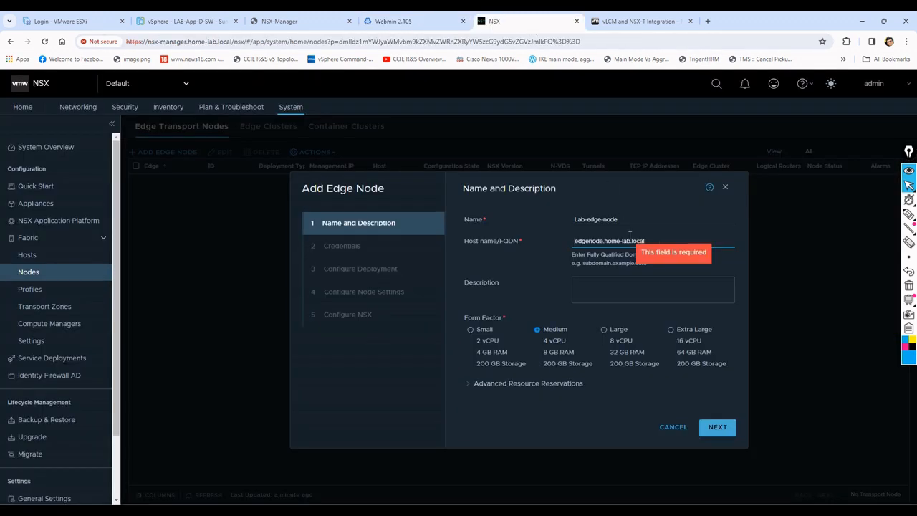
click(471, 329)
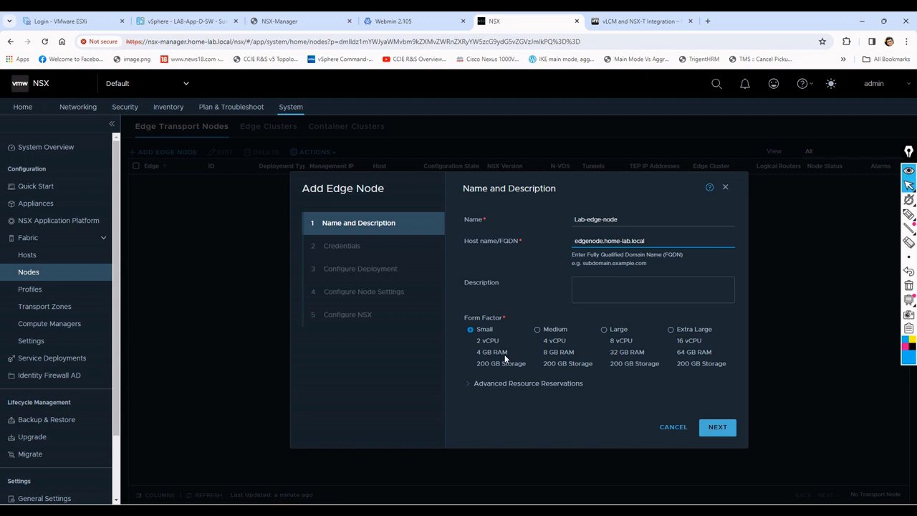
click(717, 428)
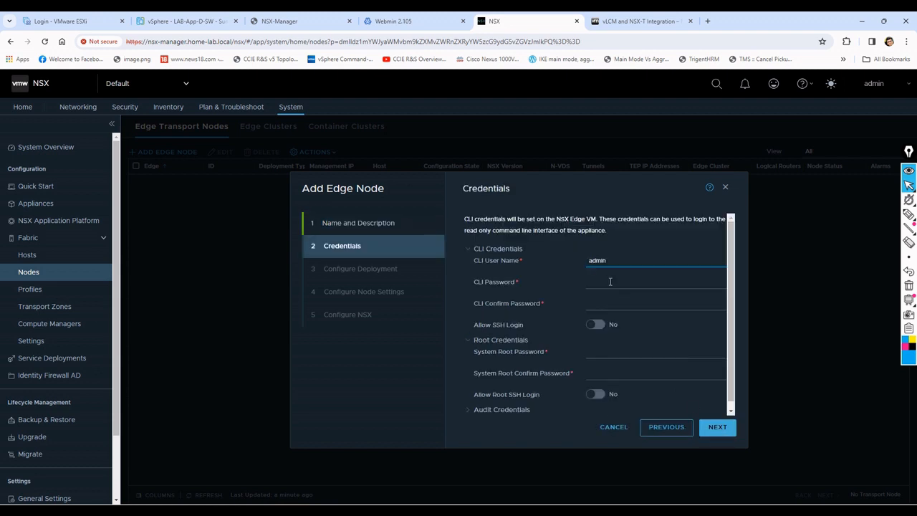
Step: Enter and confirm the CLI password for the admin user and allow SSH login
click(610, 282)
text(••••)
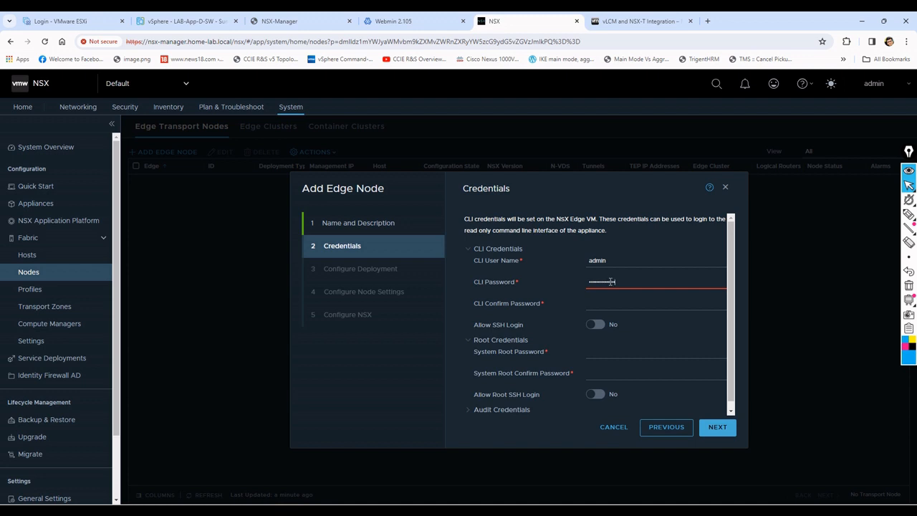
key(Tab)
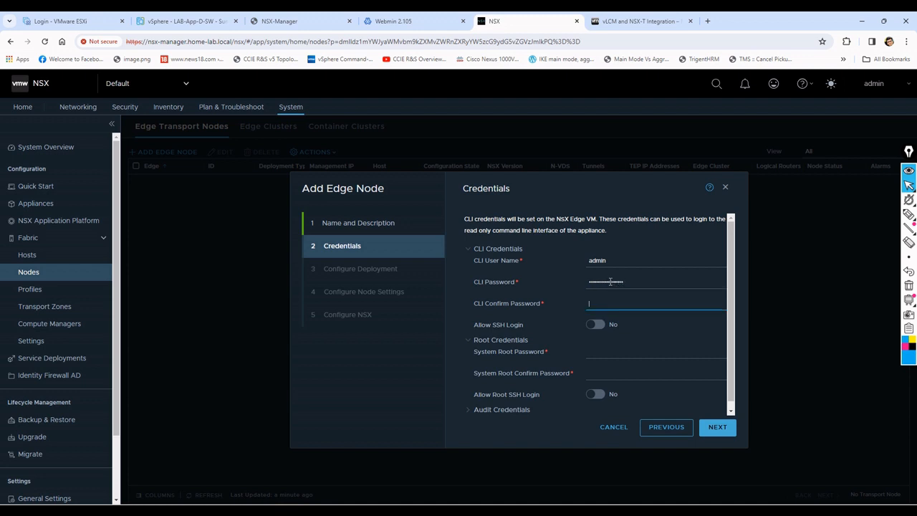
text(••••••••)
click(595, 325)
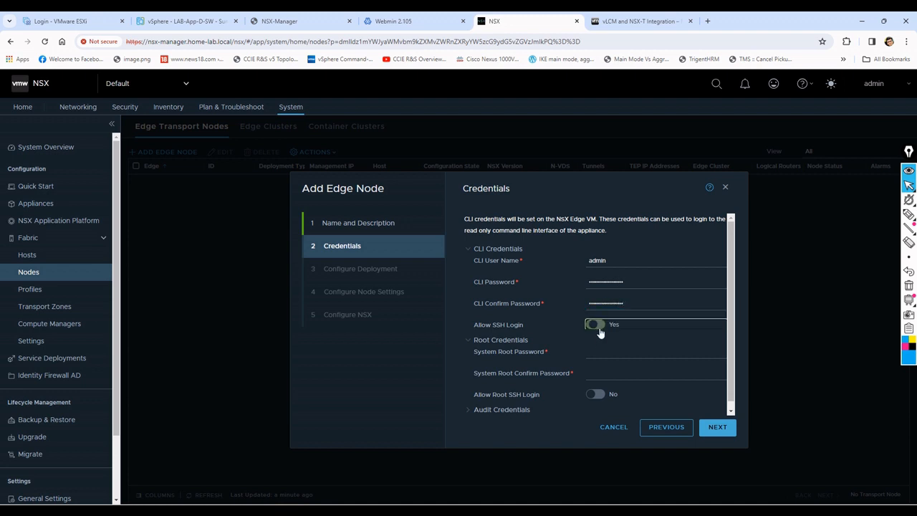
Step: Enter and confirm the system root password, allow root SSH login and proceed to the deployment configuration
click(609, 351)
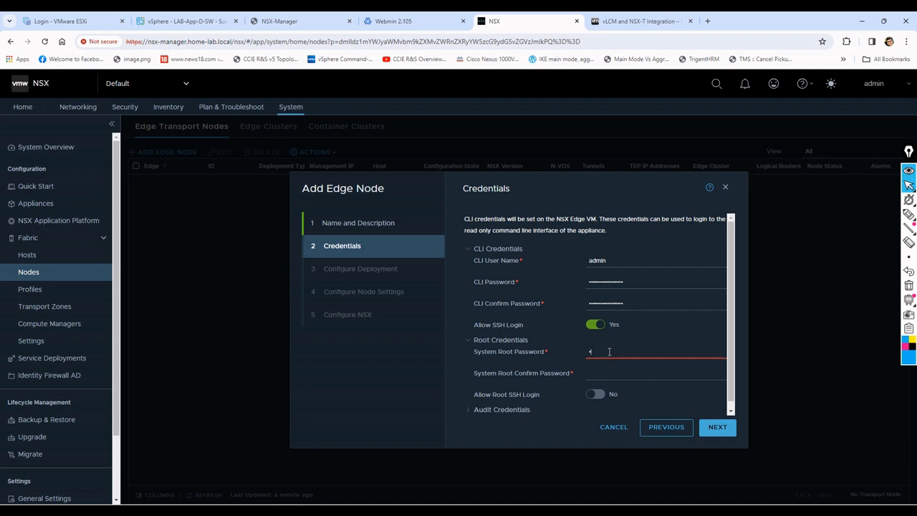
text(•••••••)
key(Tab)
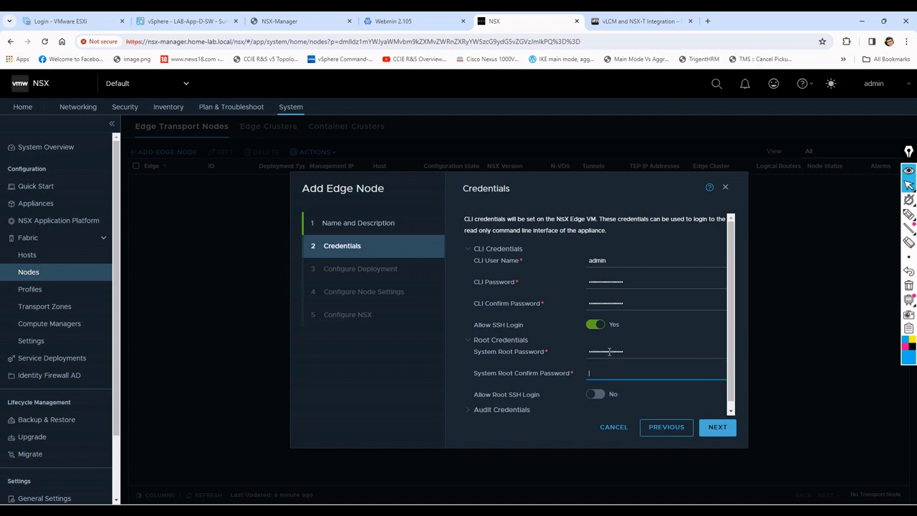
text(•••••••••••)
click(594, 394)
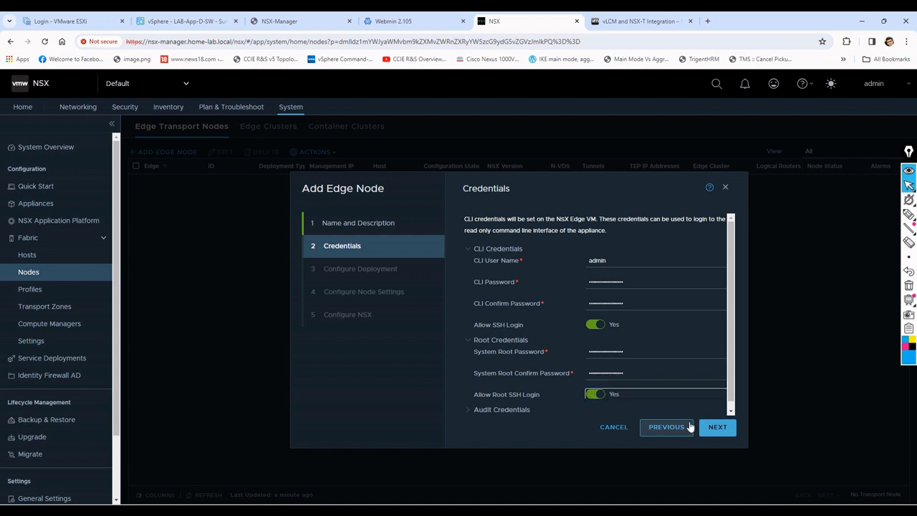
click(718, 430)
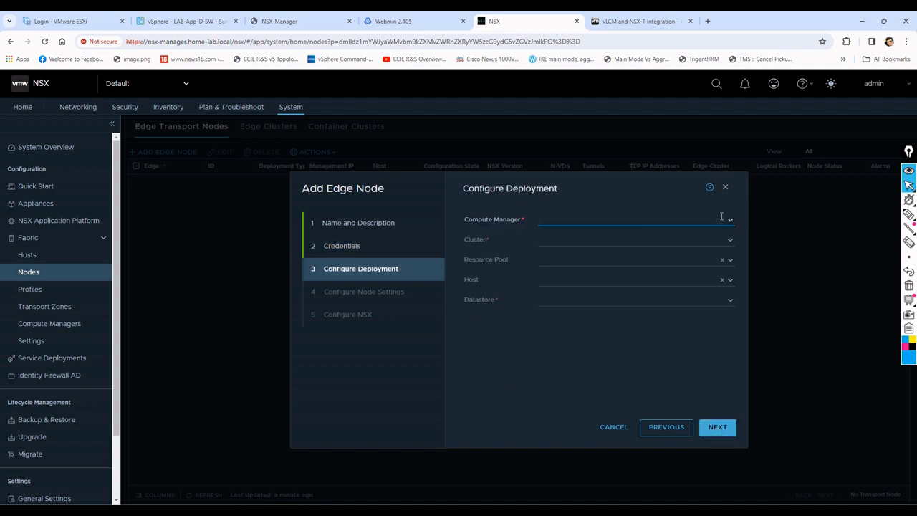
Step: Configure the deployment with compute manager vCenter-lab, cluster MGMT-Cluster and datastore DS-2, and proceed to the node settings
click(729, 220)
click(615, 233)
click(728, 241)
click(617, 264)
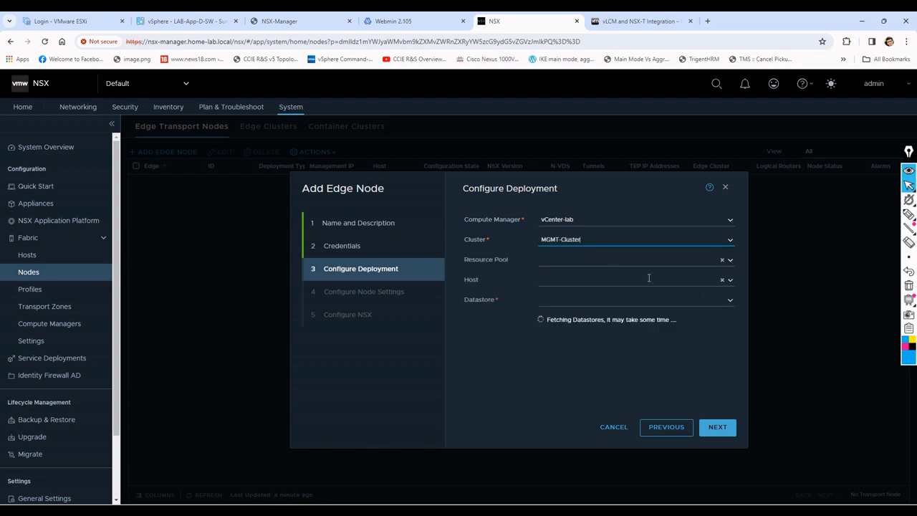
click(733, 301)
click(729, 301)
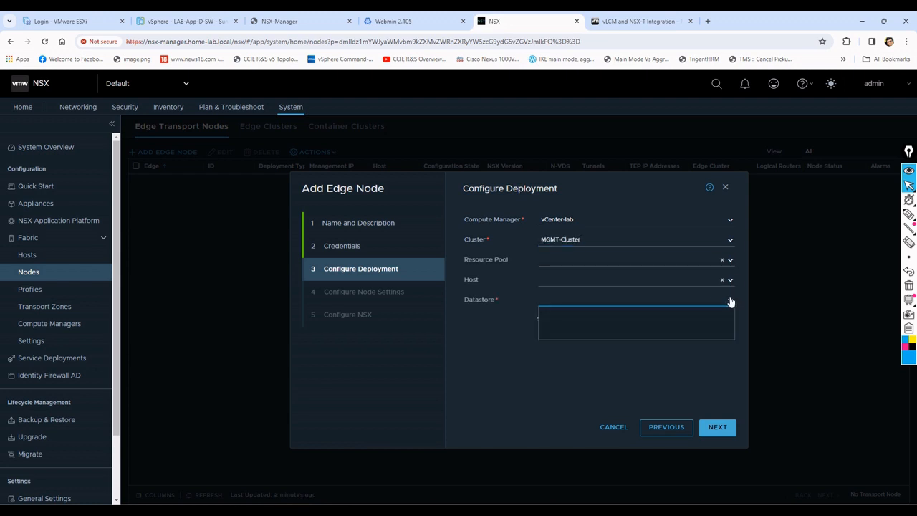
click(605, 335)
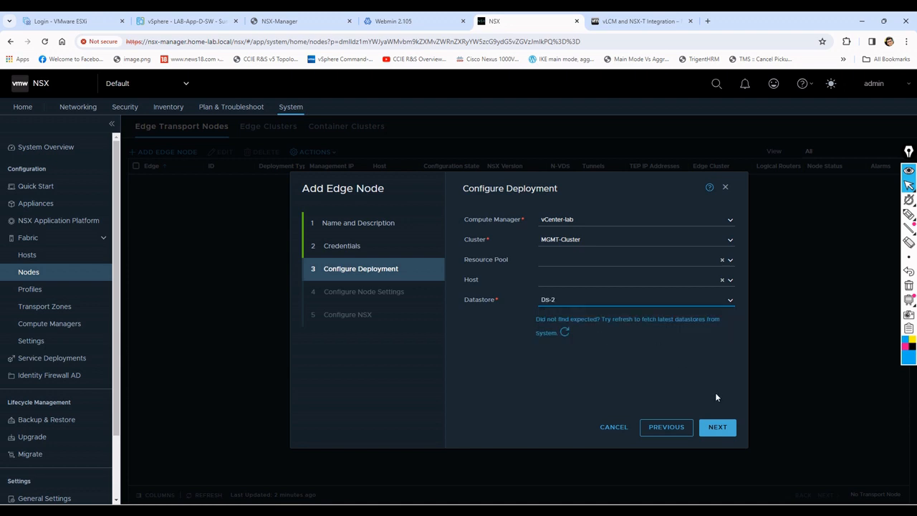
click(718, 427)
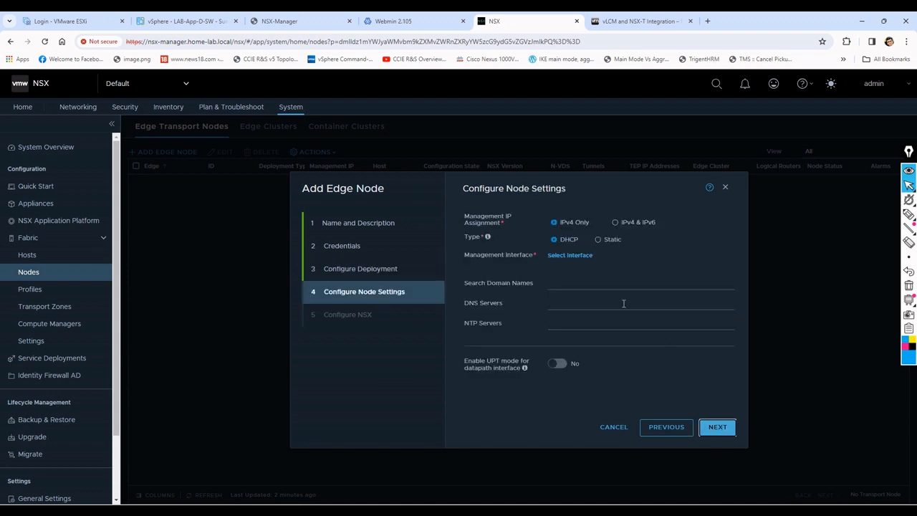
Step: Use static management addressing with management IP 192.168.56.220/24 and default gateway 192.168.56.2
click(597, 240)
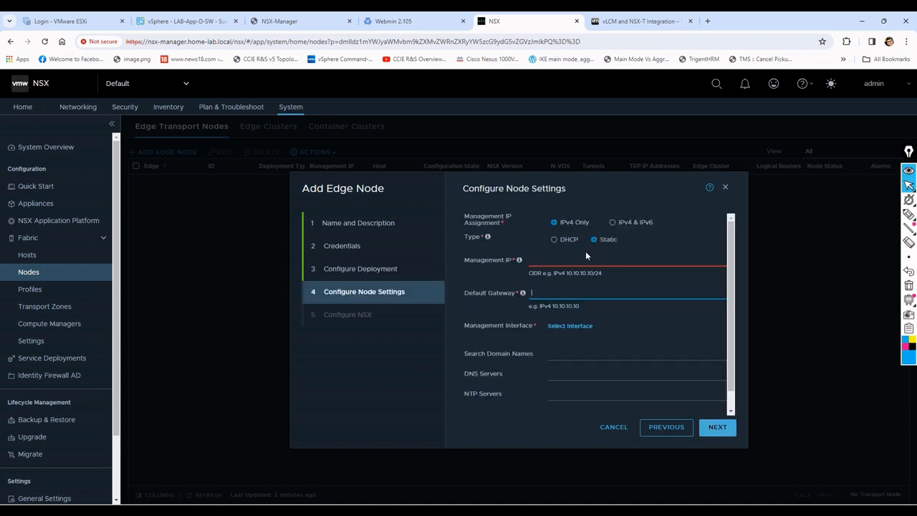
click(582, 260)
text(192.168.56.2)
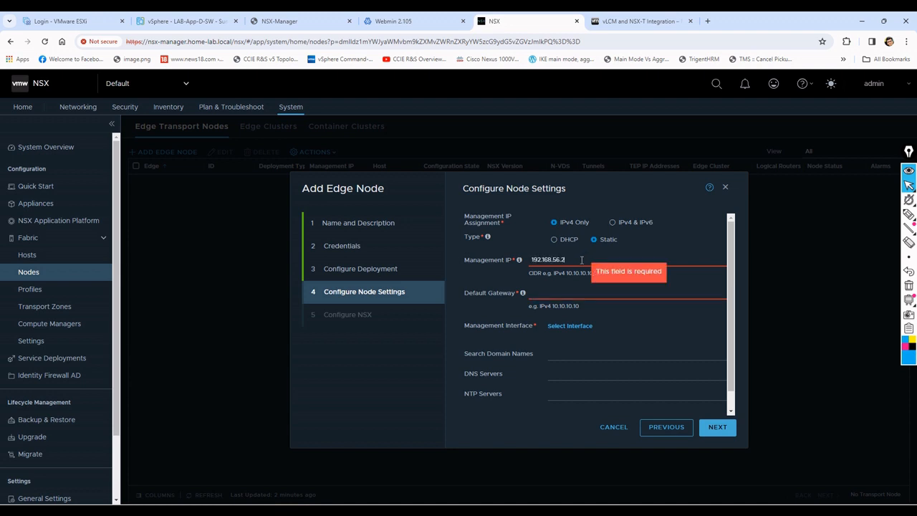
text(20/24)
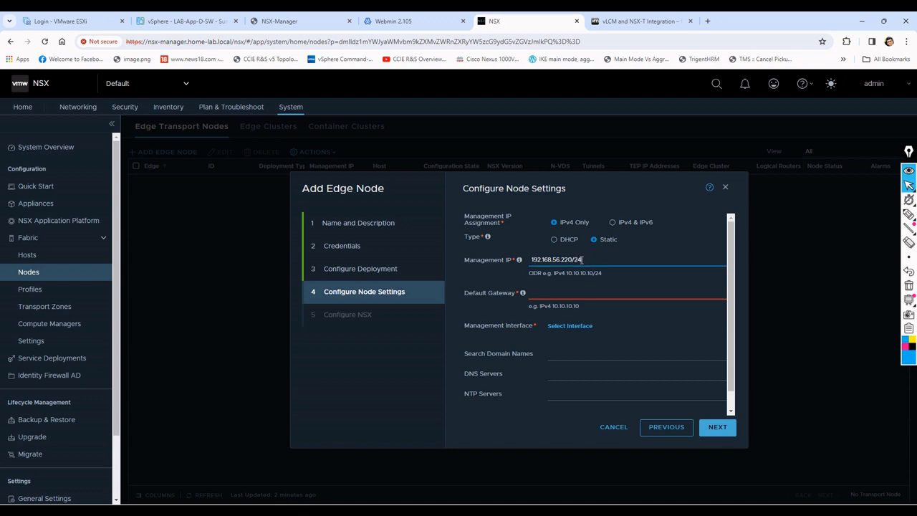
key(Tab)
text(192.168.56.2)
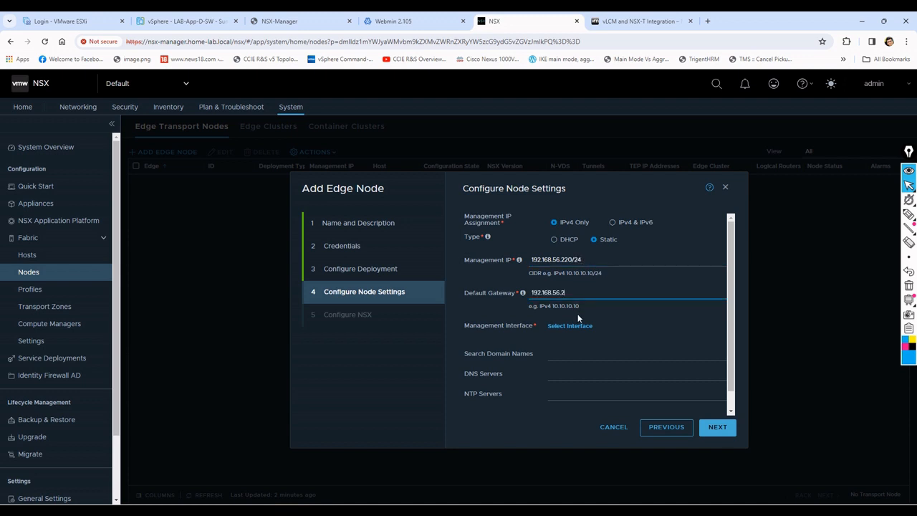
Step: Assign VM Network as the management interface and save the selection
click(576, 326)
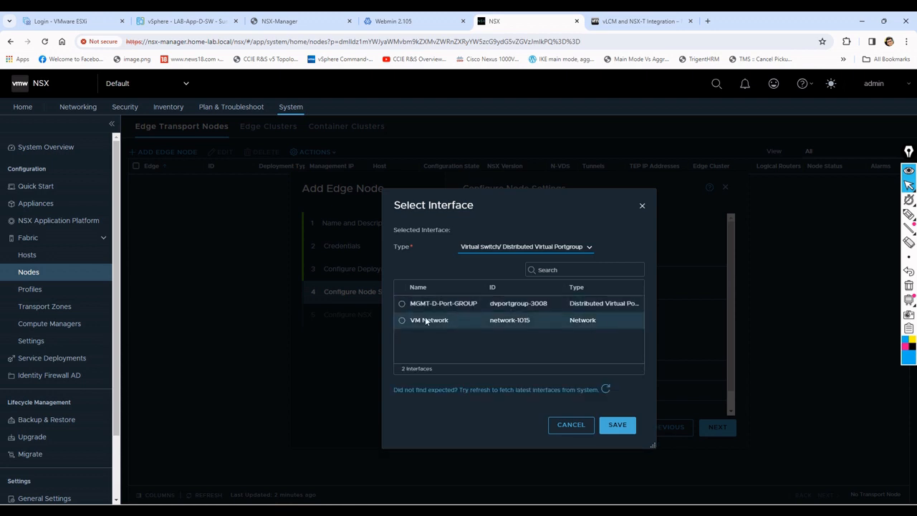
click(402, 320)
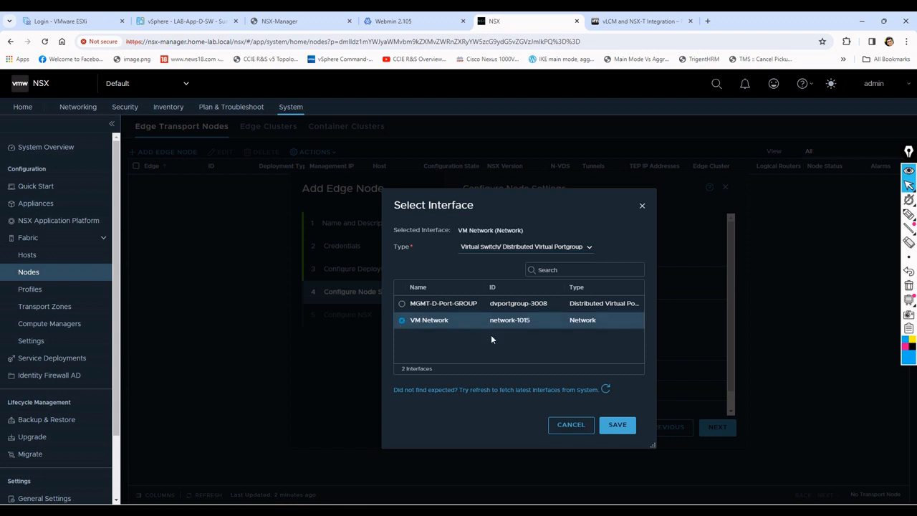
click(617, 425)
Step: Set both the DNS server and the NTP server to 192.168.56.170 and proceed to the NSX configuration
scroll(614, 362, down, 1)
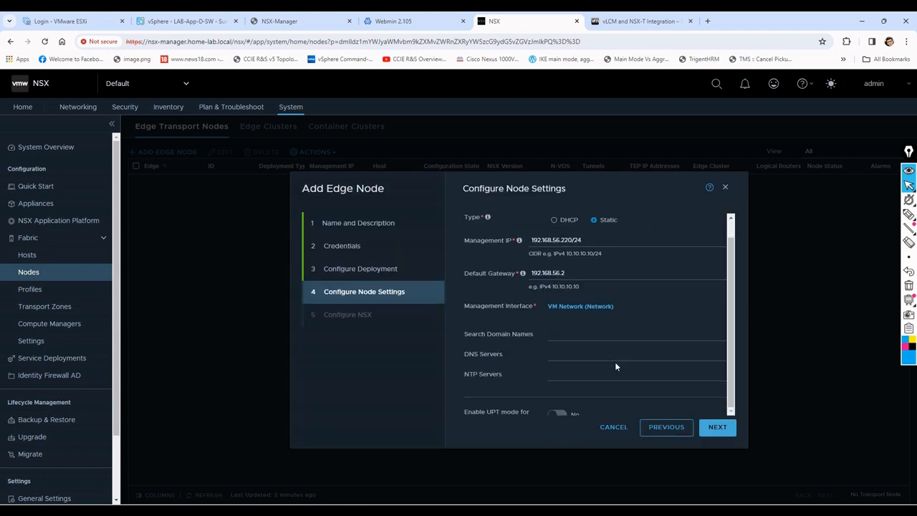
click(570, 352)
text(192.168.56.170)
key(Tab)
text(192.1)
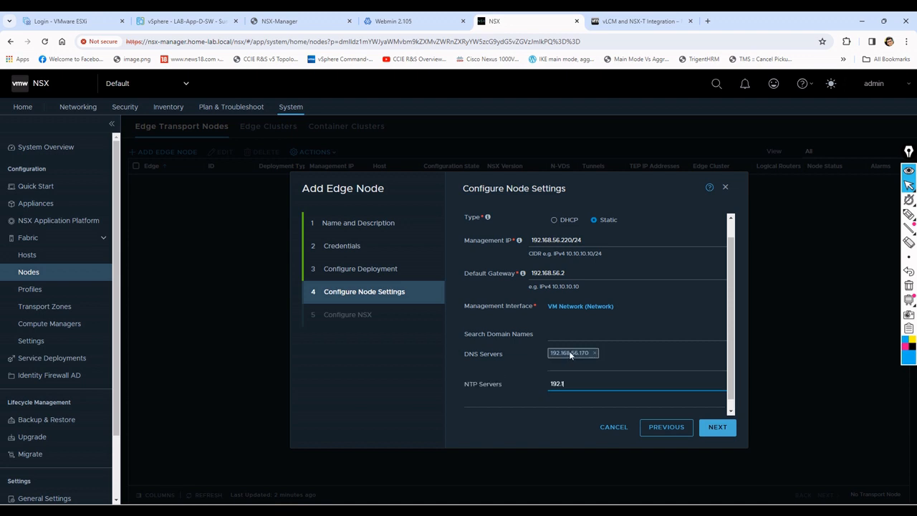
text(68.56.170)
click(725, 429)
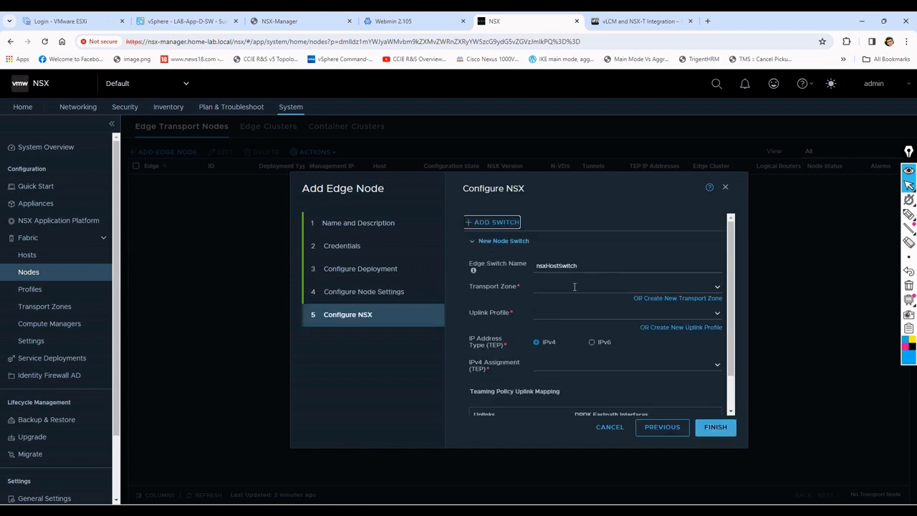
Step: Name the edge switch LAB-HOST-SW and assign it the LAB-Overlay and LAB-VLAN transport zones
double_click(588, 265)
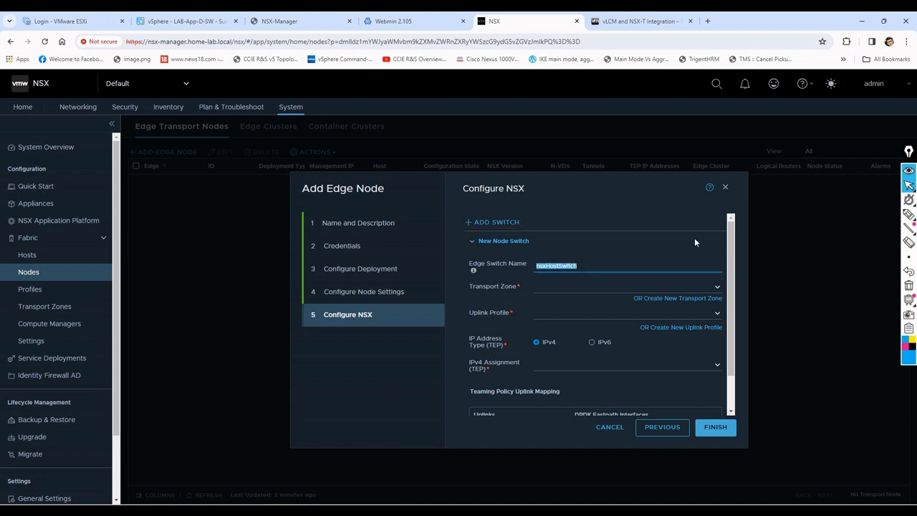
text(LAB-HOST-SW)
click(718, 288)
click(558, 305)
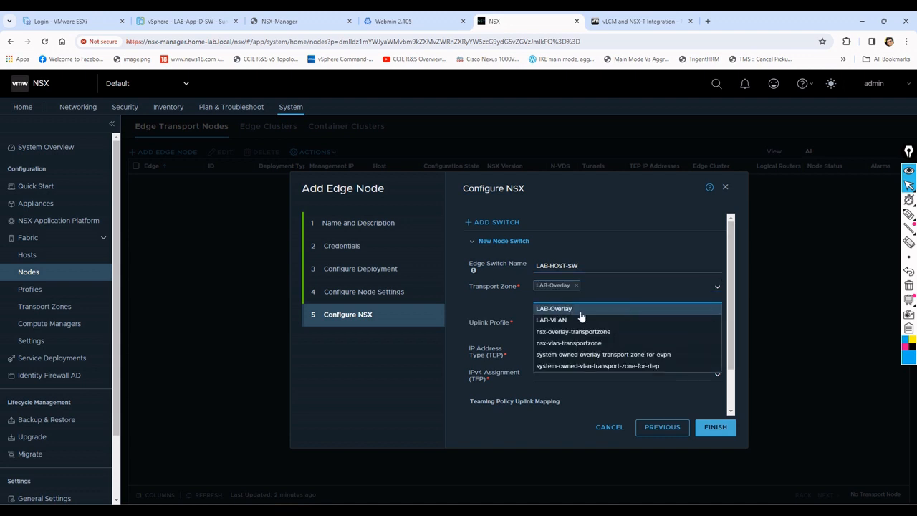
click(576, 319)
click(499, 312)
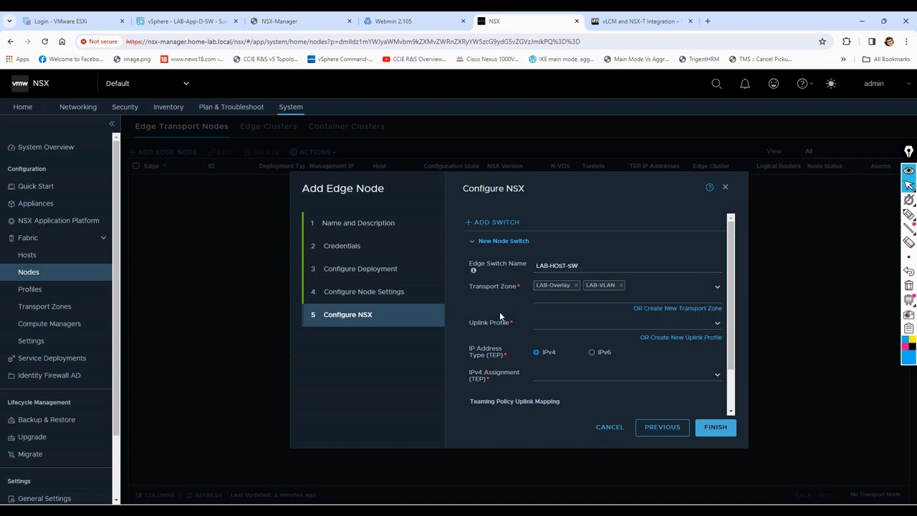
Step: Choose the uplink profile Lab-NUP-1 and assign the TEP IPv4 addresses from the IP pool LAB-IP
click(719, 326)
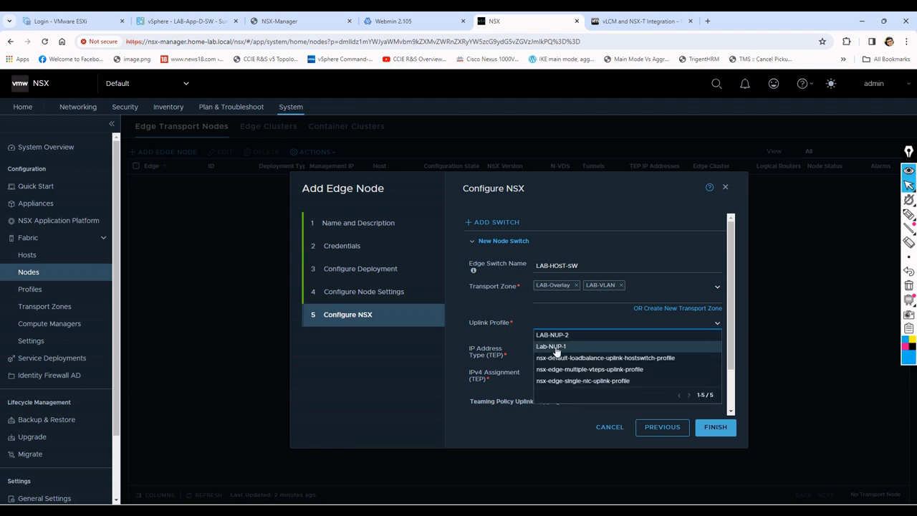
click(573, 346)
click(713, 376)
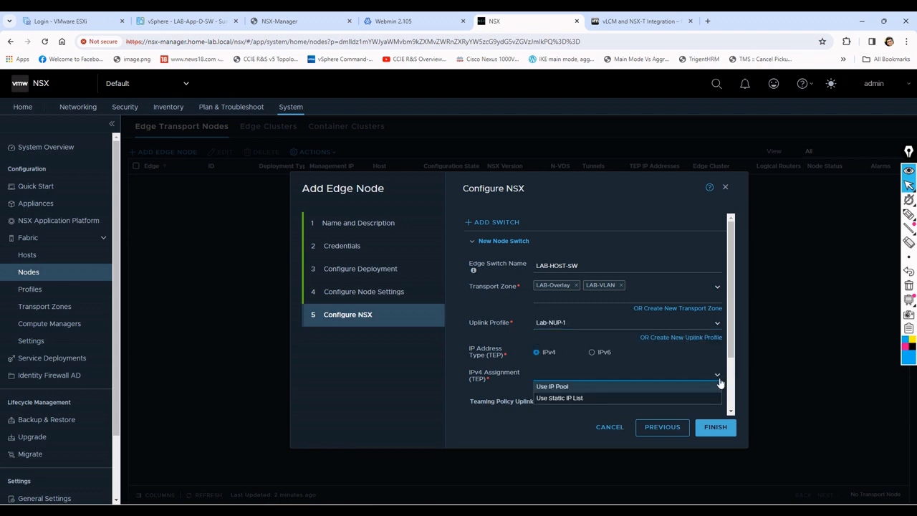
click(593, 390)
scroll(653, 372, down, 3)
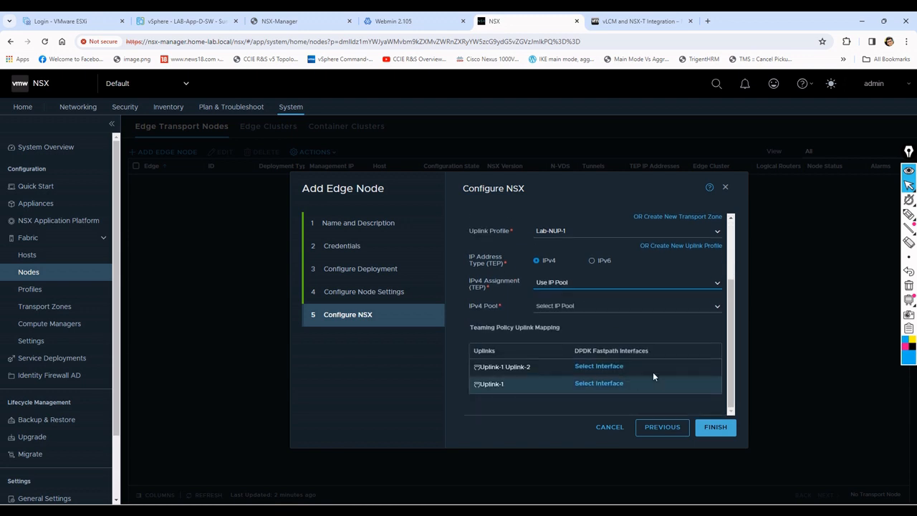
click(714, 306)
click(574, 319)
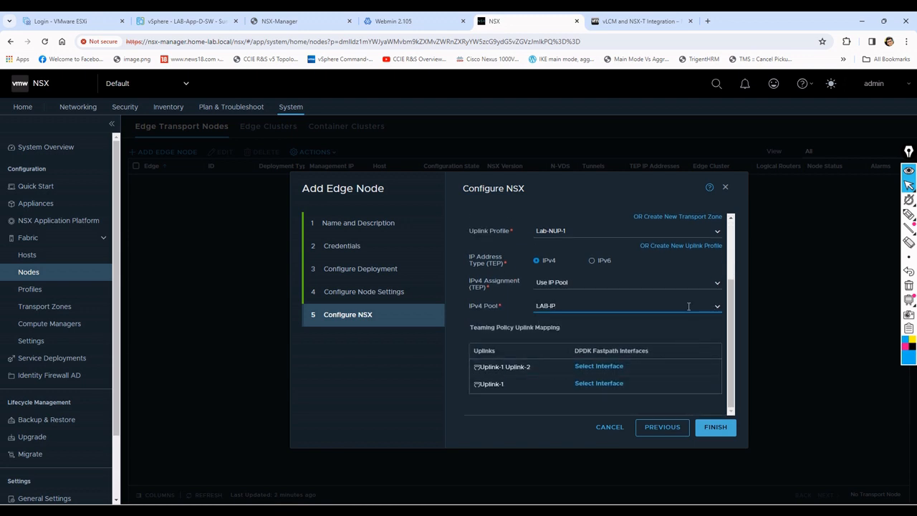
Step: Change the edge switch's uplink profile to LAB-NUP-2
scroll(689, 306, up, 2)
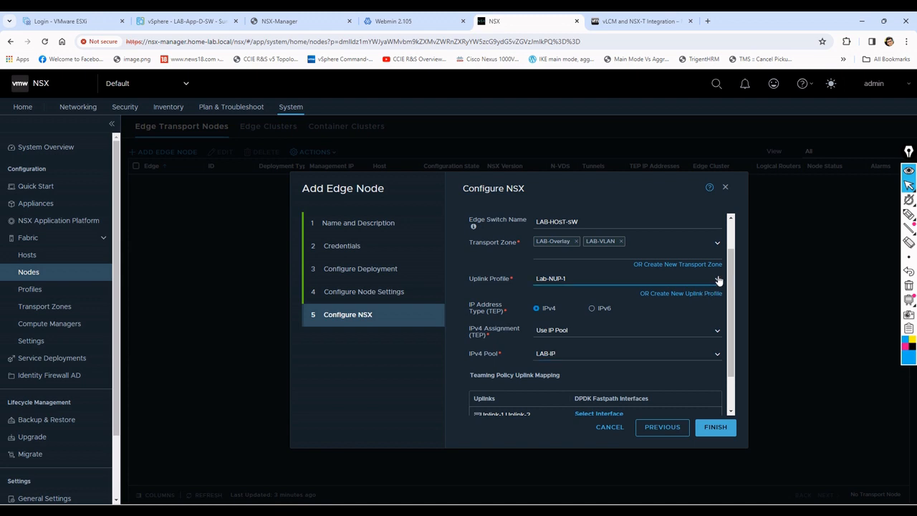
click(717, 278)
click(579, 298)
scroll(616, 344, down, 2)
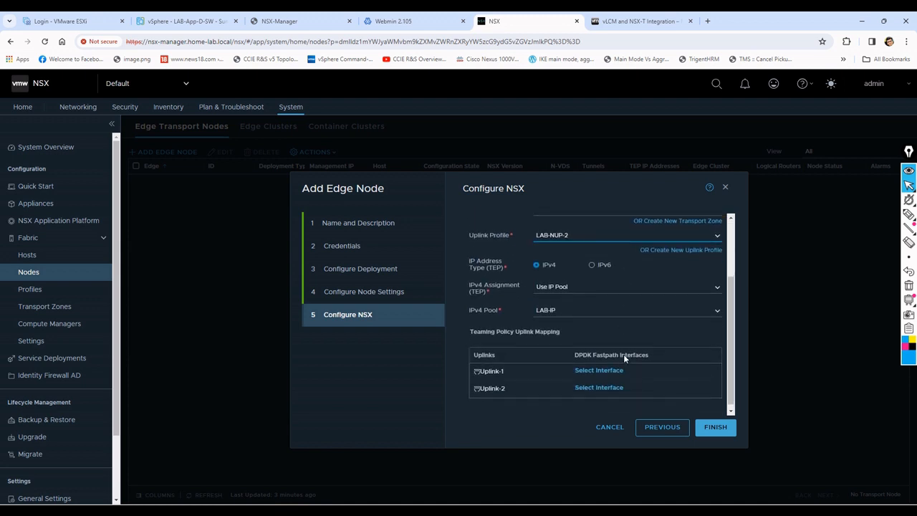
Step: Map Uplink-1 to MGMT-D-Port-GROUP and Uplink-2 to VM Network, and finish adding the edge node
click(609, 369)
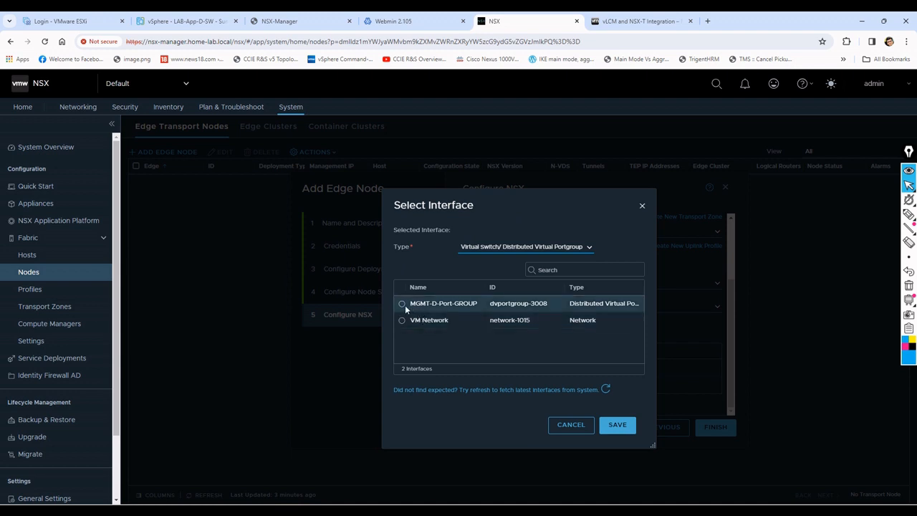
click(403, 305)
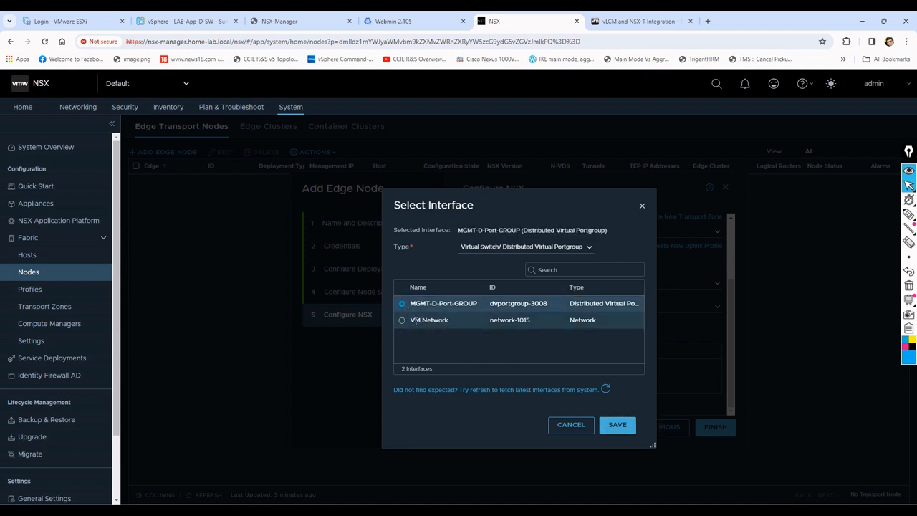
click(618, 428)
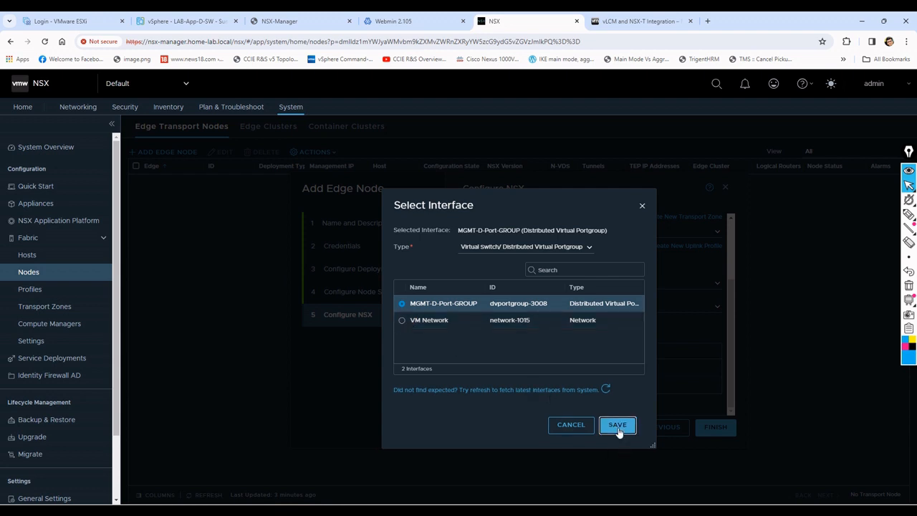
click(593, 380)
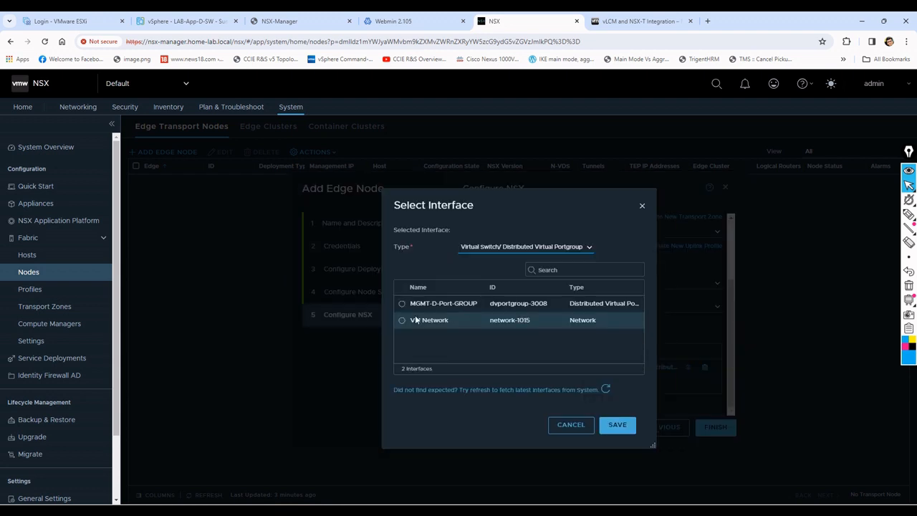
click(402, 323)
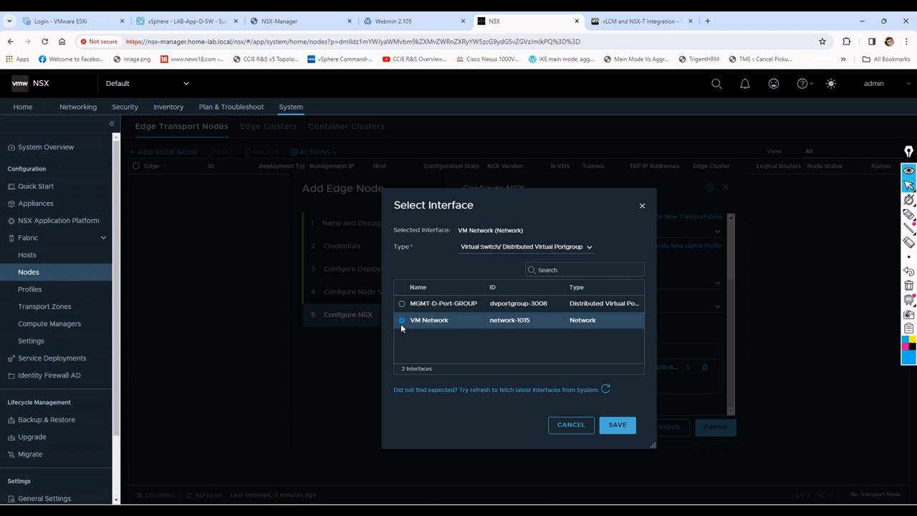
click(615, 426)
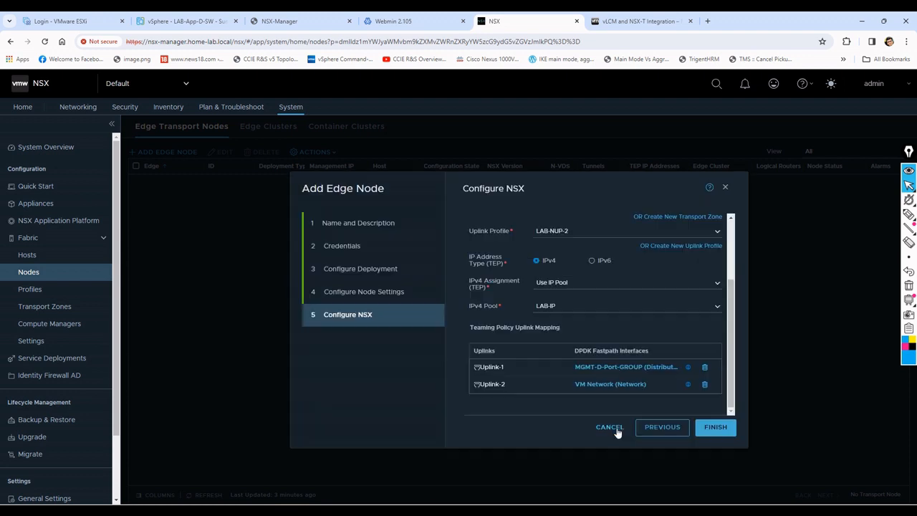
click(714, 428)
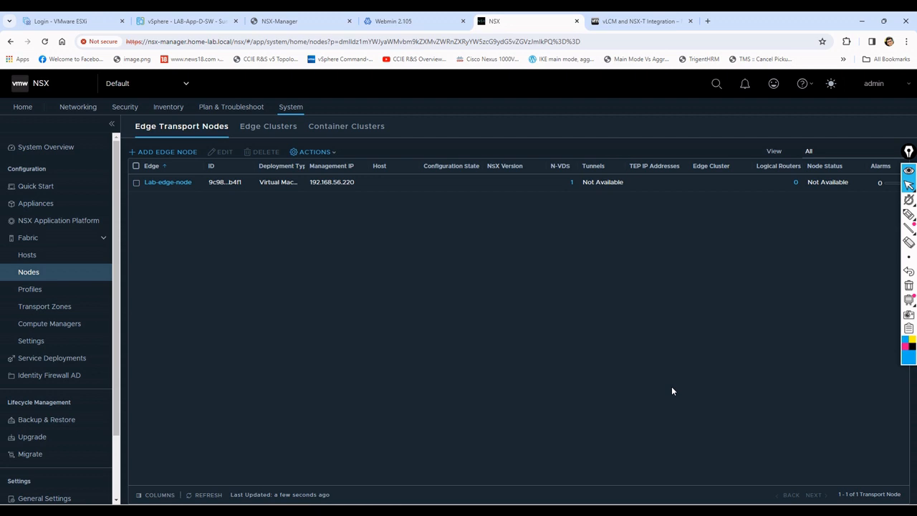
Step: Switch to the vSphere Client and reset the NSX-Manager virtual machine's CPU usage alarm to green
click(182, 21)
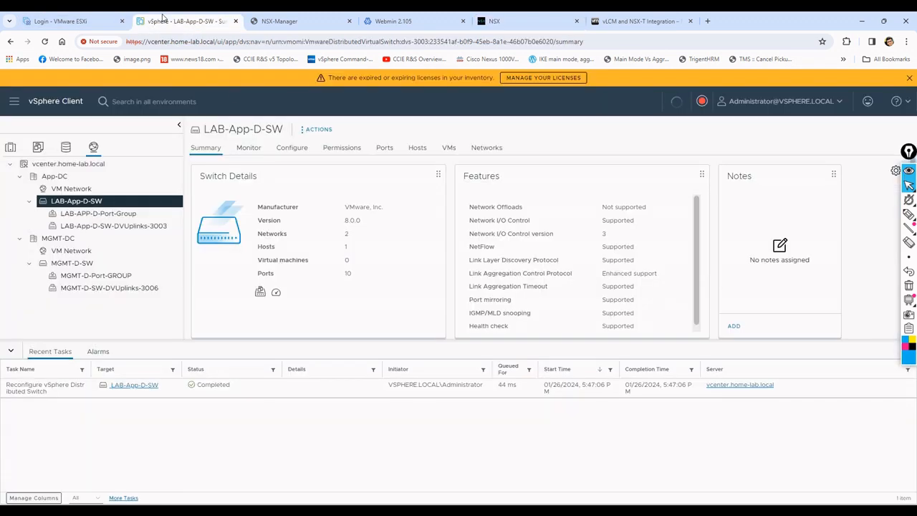
click(11, 148)
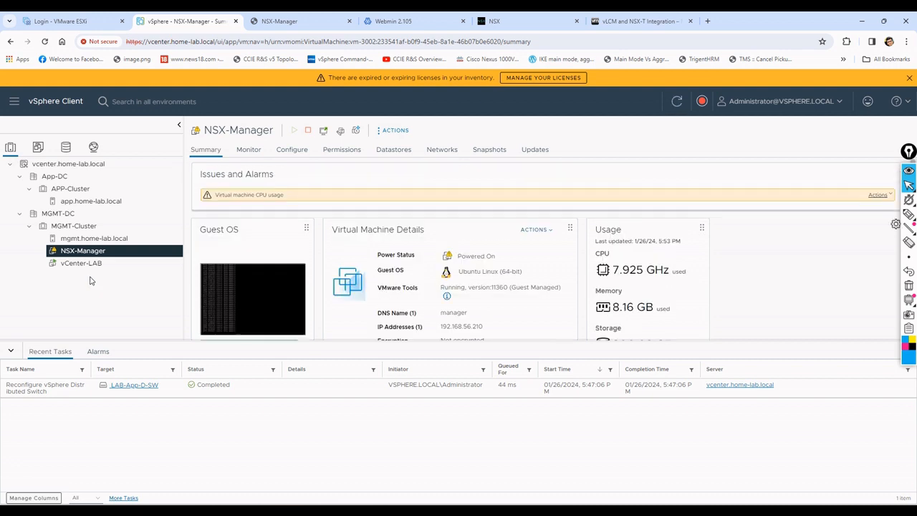
click(880, 195)
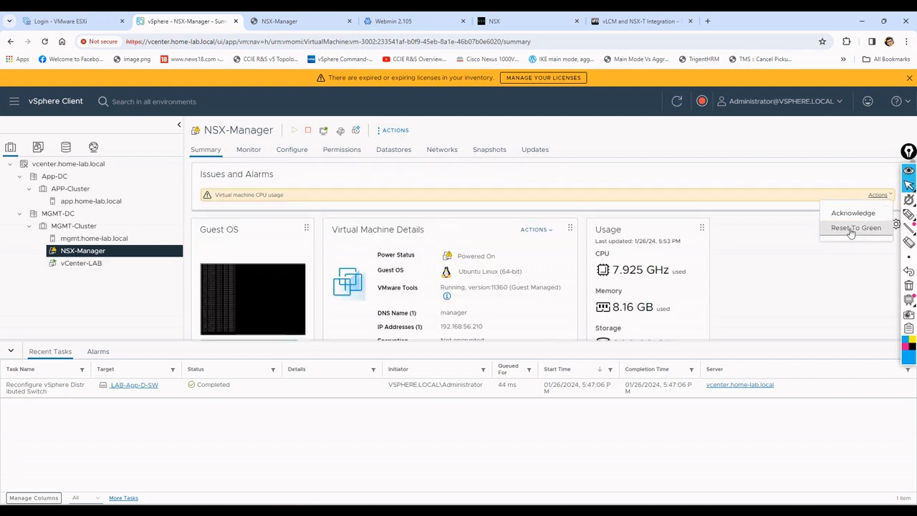
click(854, 228)
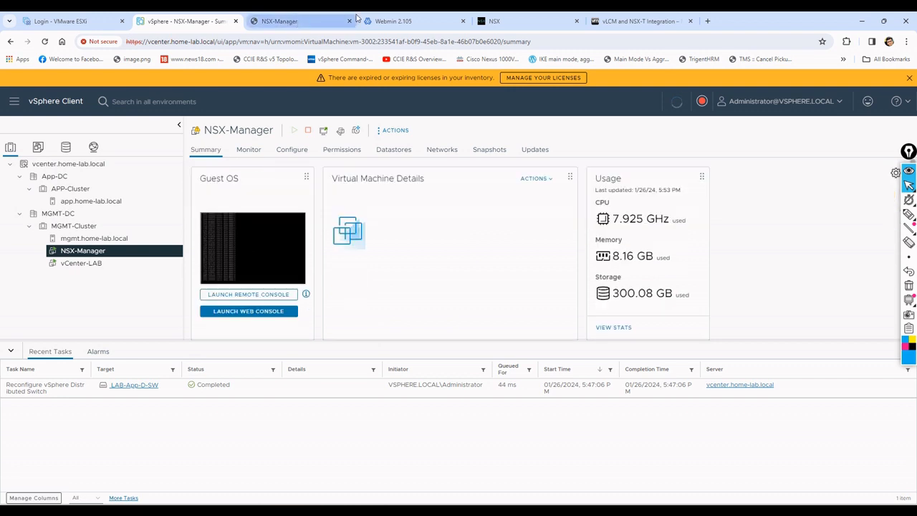
Step: Return to NSX Manager and refresh the edge transport node list to check the deployment status of Lab-edge-node
click(512, 21)
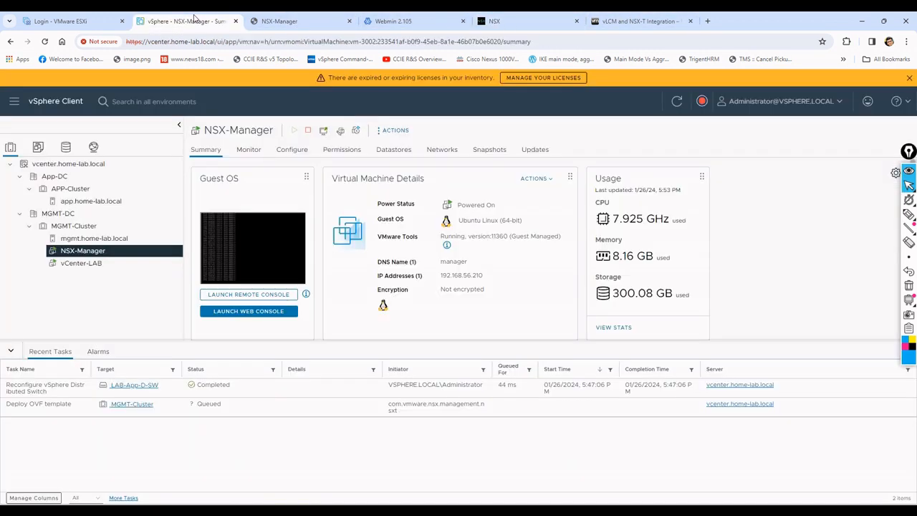
click(188, 21)
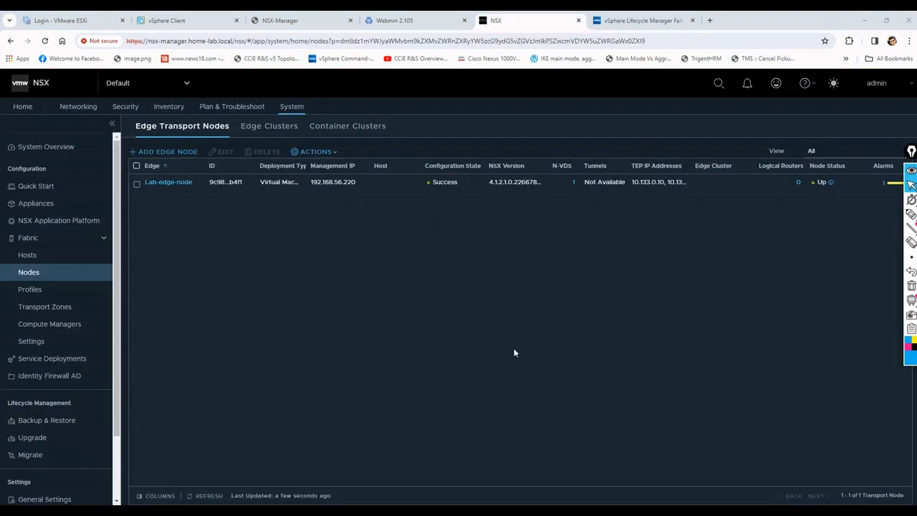
click(205, 496)
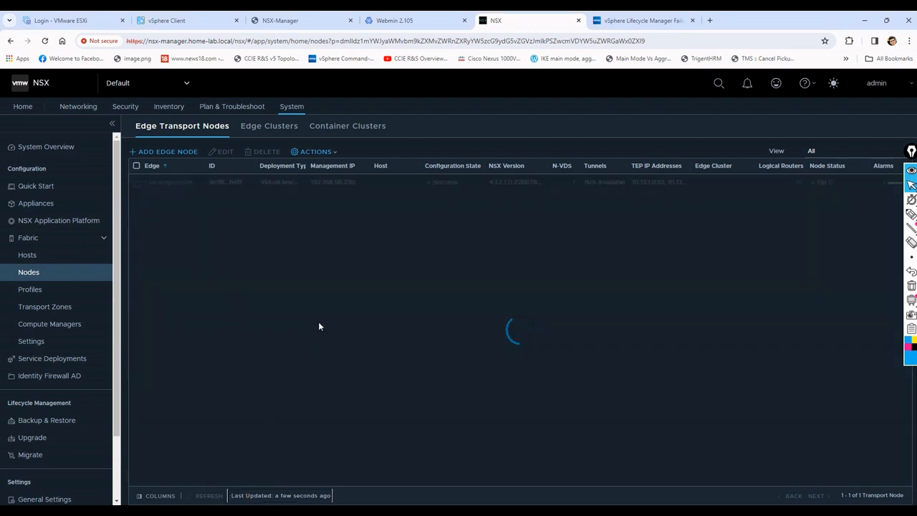
Step: Create an edge cluster named LAB-EDGE-Cluster with Lab-edge-node as its member
click(268, 128)
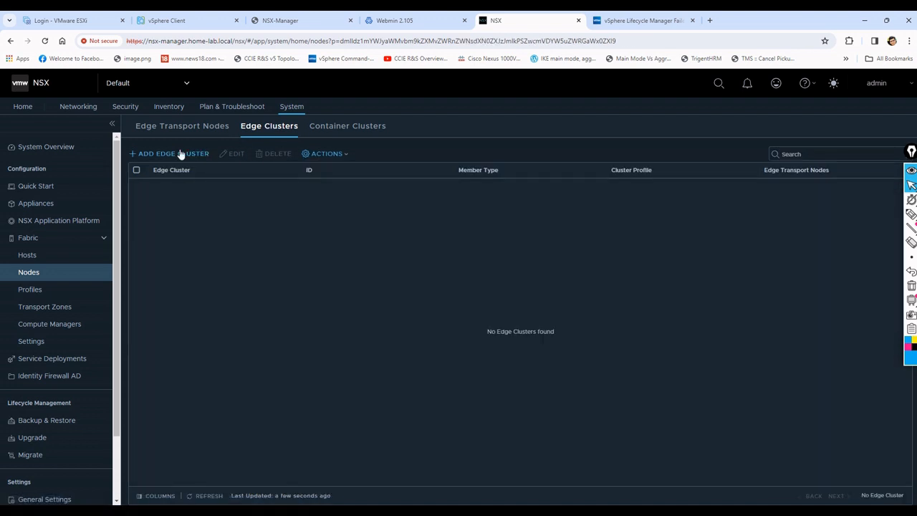
click(180, 152)
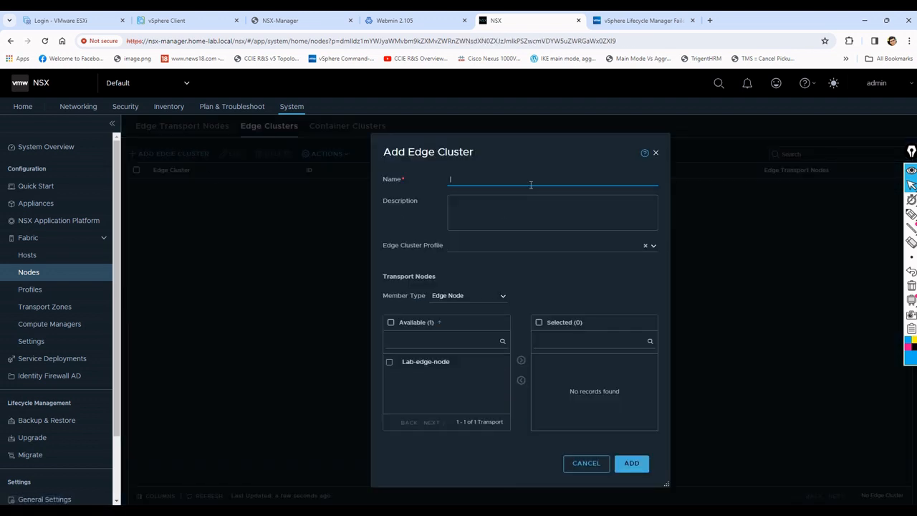
text(LAB-EDGE-Cluster)
click(389, 362)
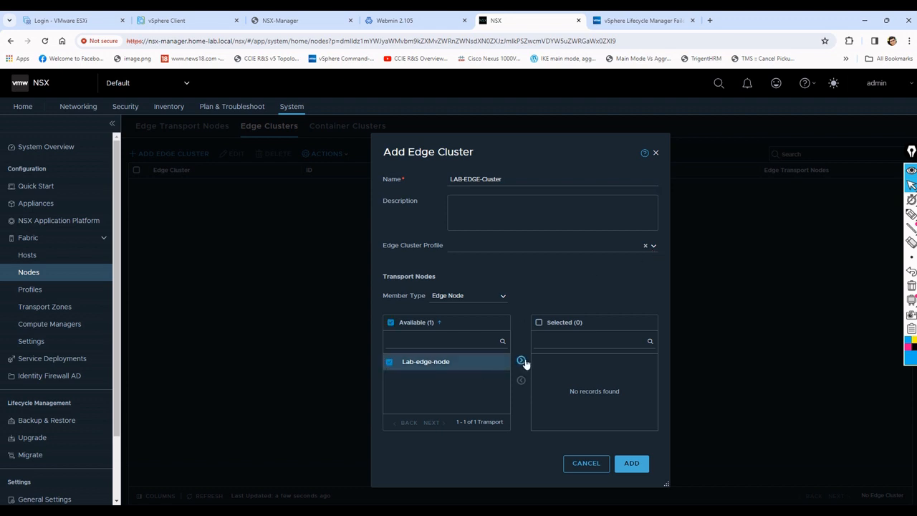
click(521, 360)
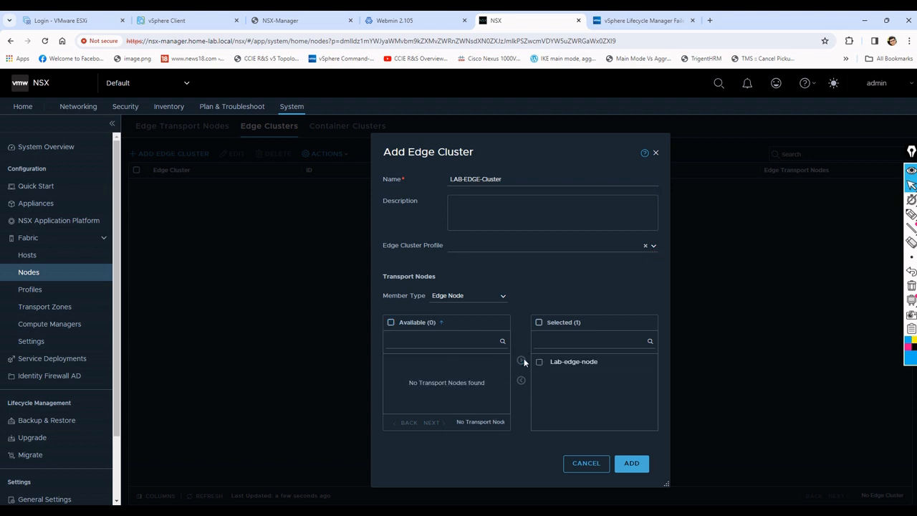
click(636, 464)
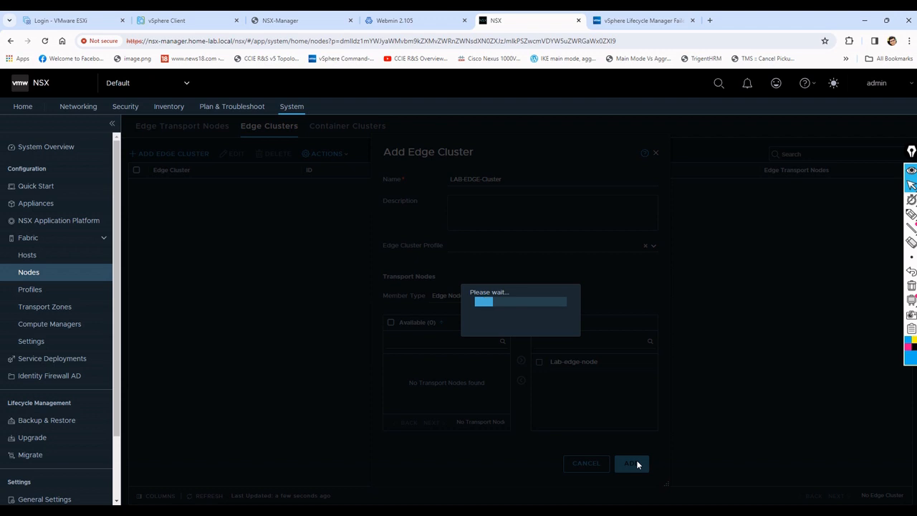